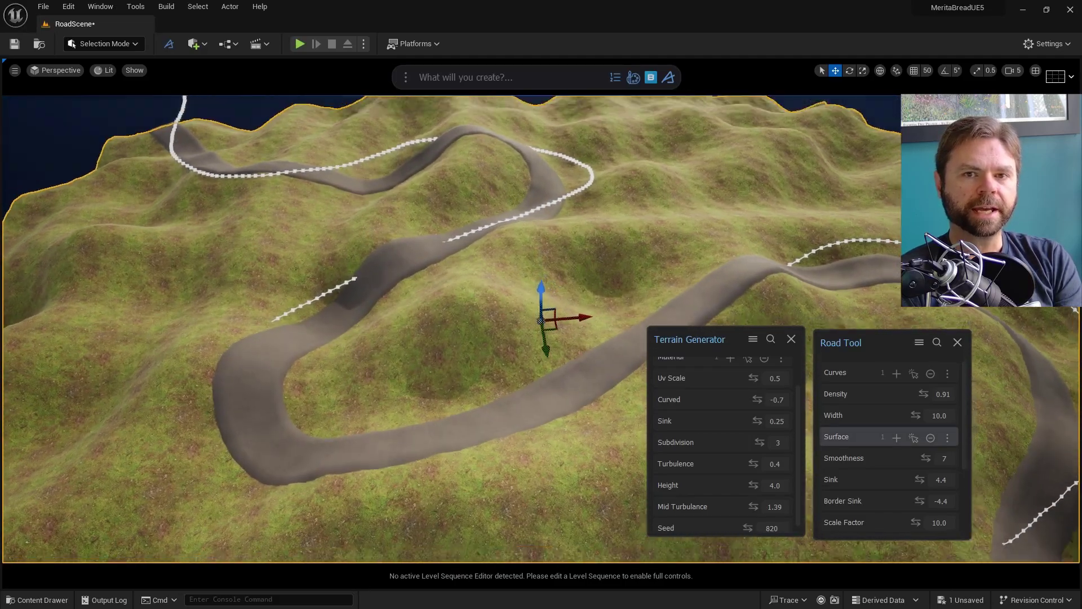
- Flatten the terrain by setting its height to 0, and move the road curve's control points to reroute the bend
{"action": "left_click_drag", "start_coordinate": [545, 270], "coordinate": [649, 220], "text": "alt"}
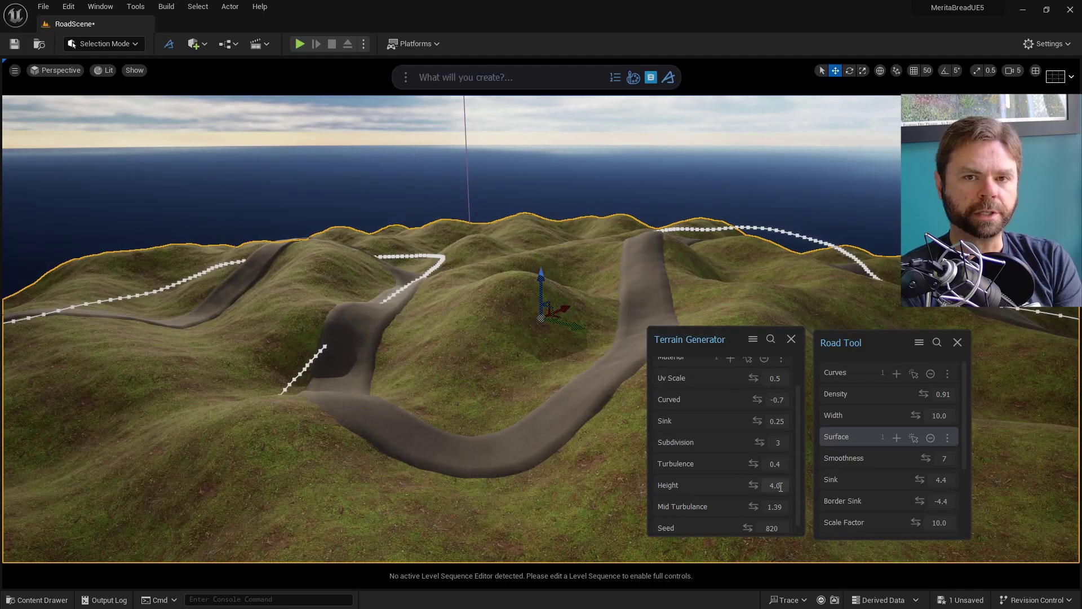
{"action": "type", "text": "0"}
{"action": "key", "text": "Return"}
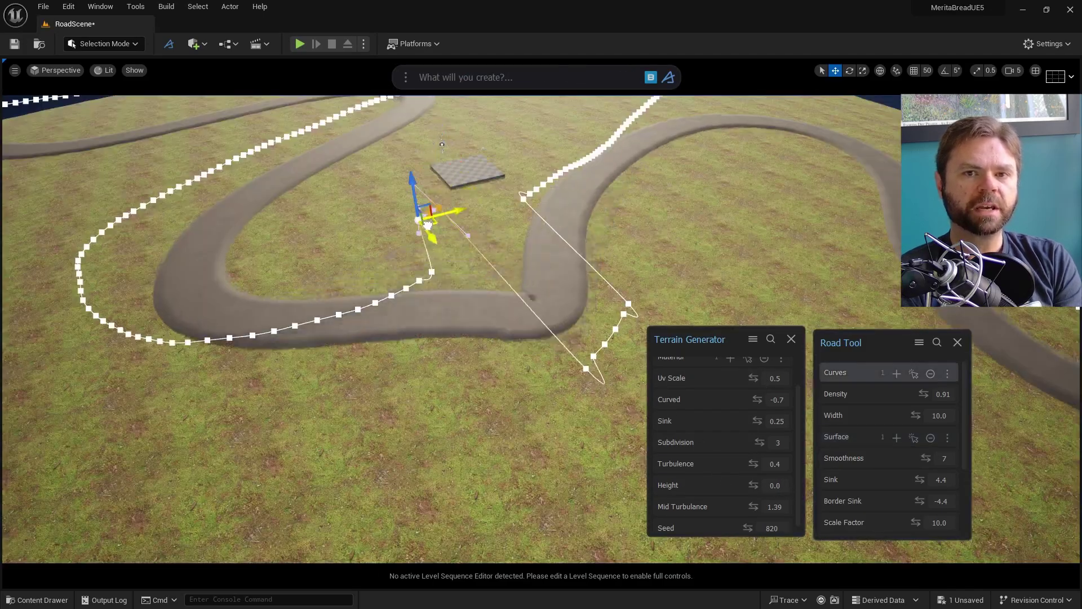
{"action": "left_click_drag", "start_coordinate": [449, 245], "coordinate": [467, 467]}
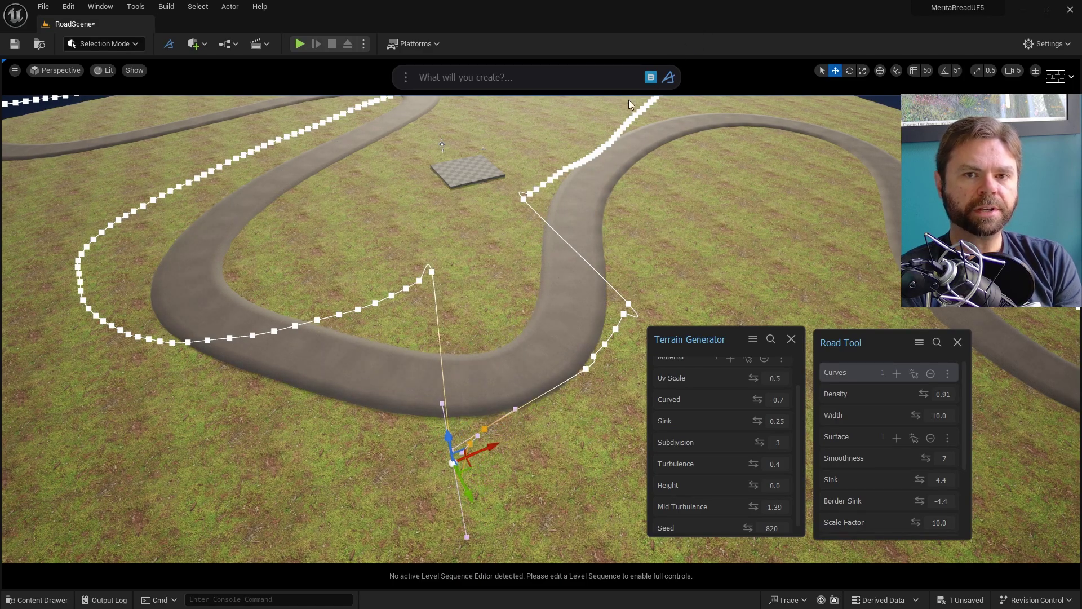
{"action": "left_click_drag", "start_coordinate": [571, 164], "coordinate": [624, 111]}
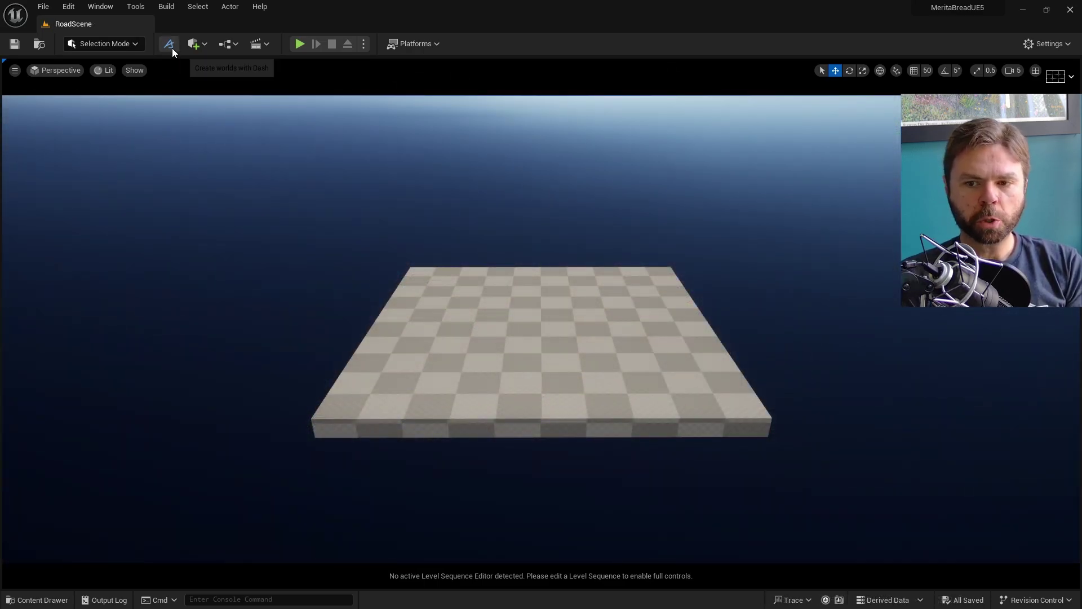
- Open the Dash prompt bar and generate a terrain
{"action": "left_click", "coordinate": [170, 44]}
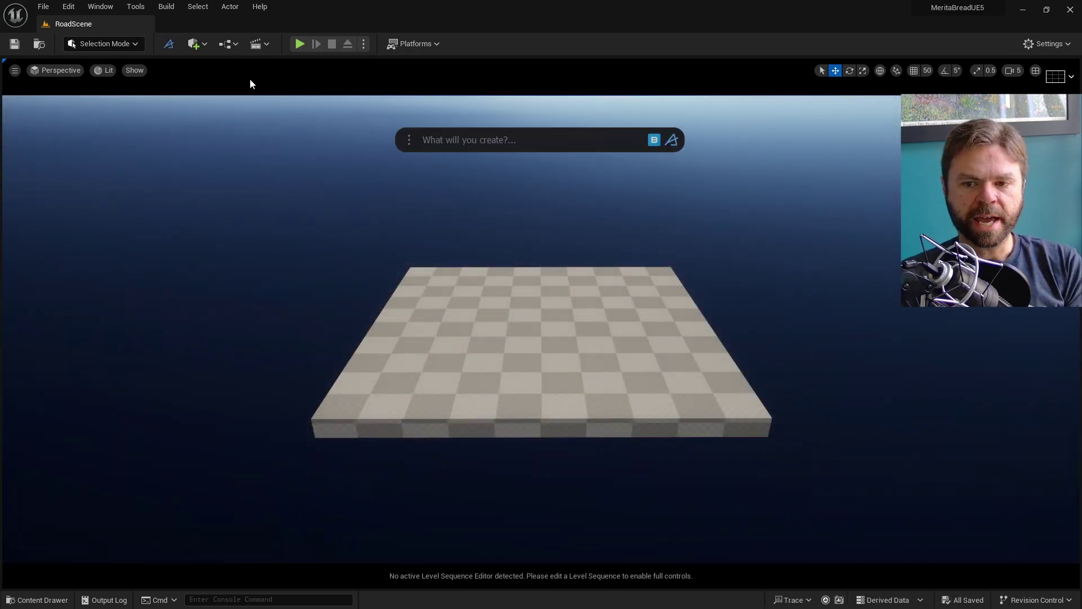
{"action": "left_click", "coordinate": [510, 141]}
{"action": "type", "text": "terrain"}
{"action": "key", "text": "Return"}
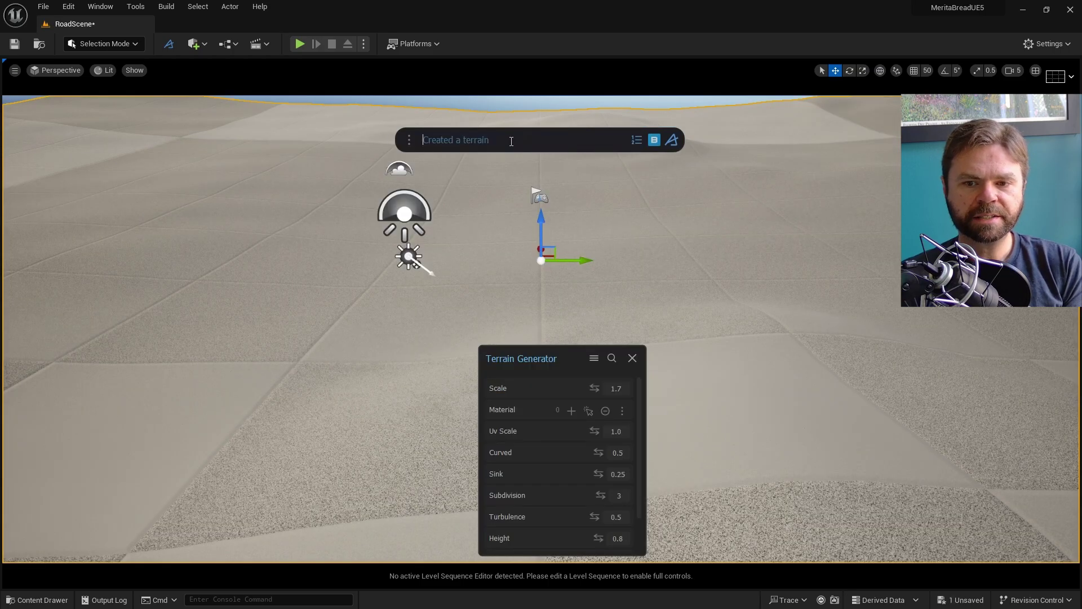
- Move the Terrain Generator settings aside and set the terrain's scale to 4.7 and height to 2.4
{"action": "right_click_drag", "start_coordinate": [794, 340], "coordinate": [793, 355]}
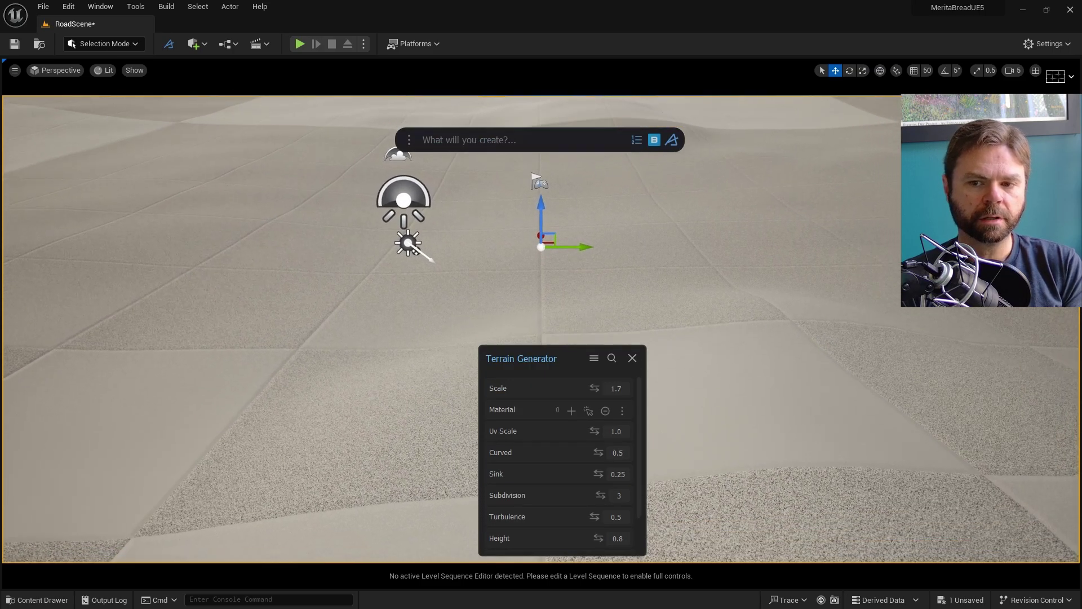
{"action": "left_click_drag", "start_coordinate": [583, 360], "coordinate": [170, 192]}
{"action": "key", "text": "f"}
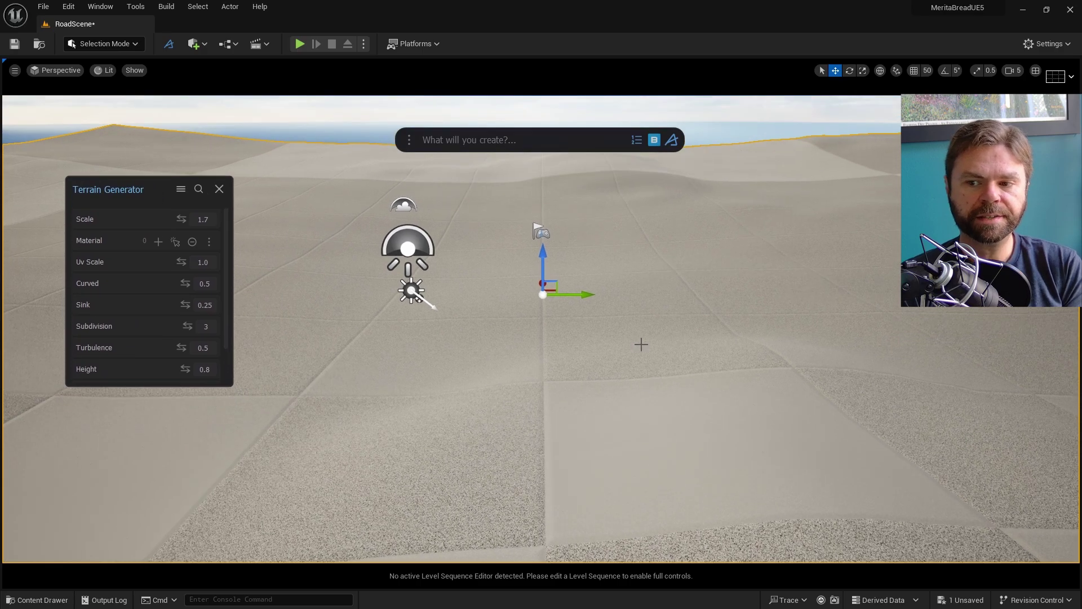
{"action": "left_click_drag", "start_coordinate": [737, 358], "coordinate": [635, 342], "text": "alt"}
{"action": "scroll", "coordinate": [737, 357], "scroll_direction": "up", "scroll_amount": 6}
{"action": "scroll", "coordinate": [698, 352], "scroll_direction": "down", "scroll_amount": 1}
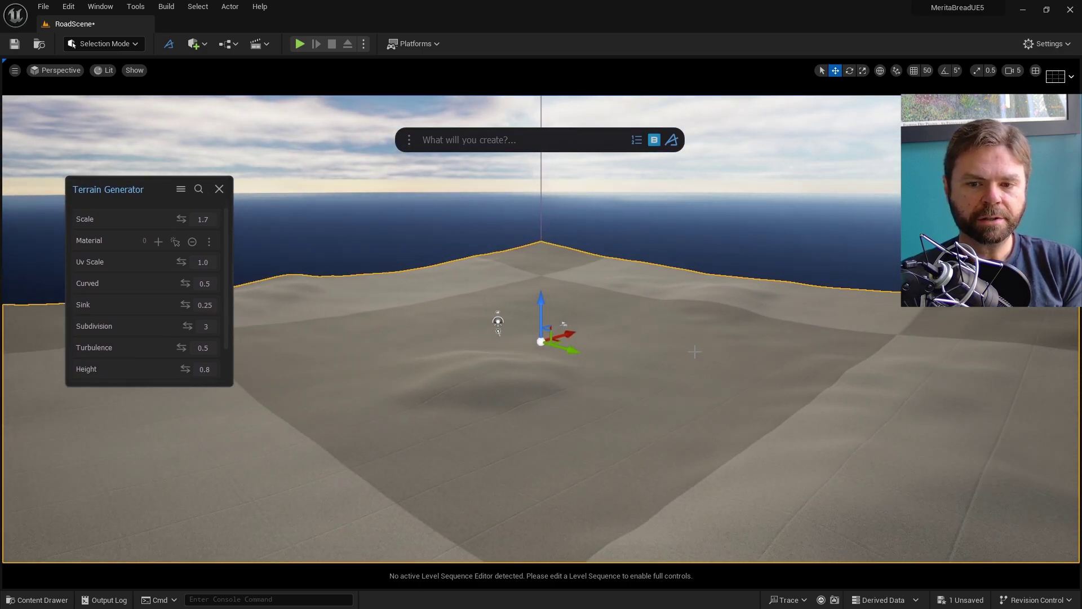
{"action": "left_click_drag", "start_coordinate": [184, 219], "coordinate": [174, 231]}
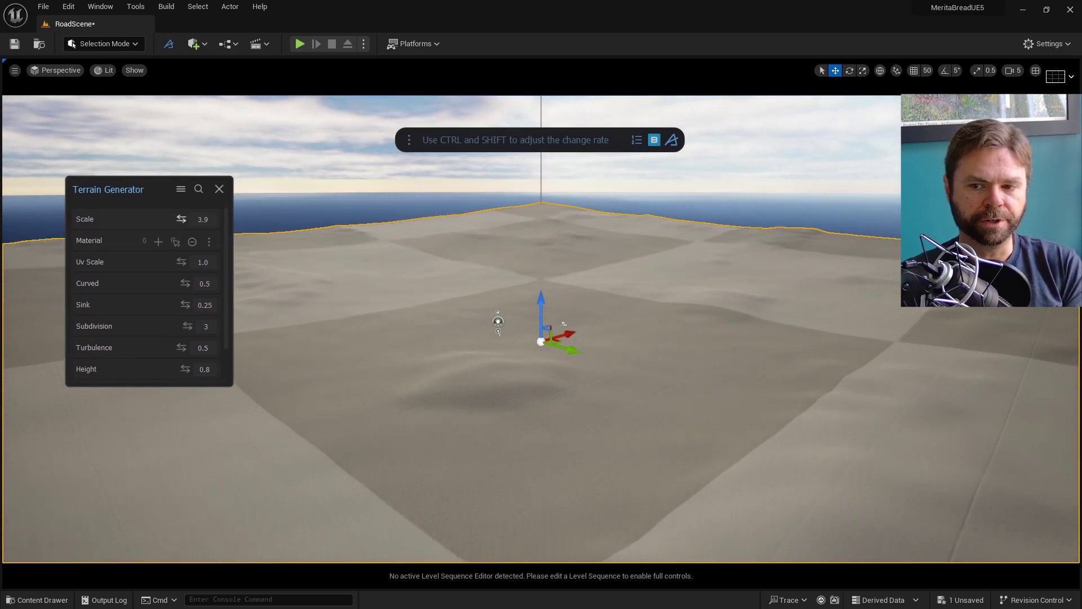
{"action": "mouse_move", "coordinate": [185, 369]}
{"action": "left_mouse_down"}
{"action": "mouse_move", "coordinate": [179, 348]}
{"action": "mouse_move", "coordinate": [163, 348]}
{"action": "mouse_move", "coordinate": [176, 348]}
{"action": "mouse_move", "coordinate": [177, 369]}
{"action": "left_mouse_up"}
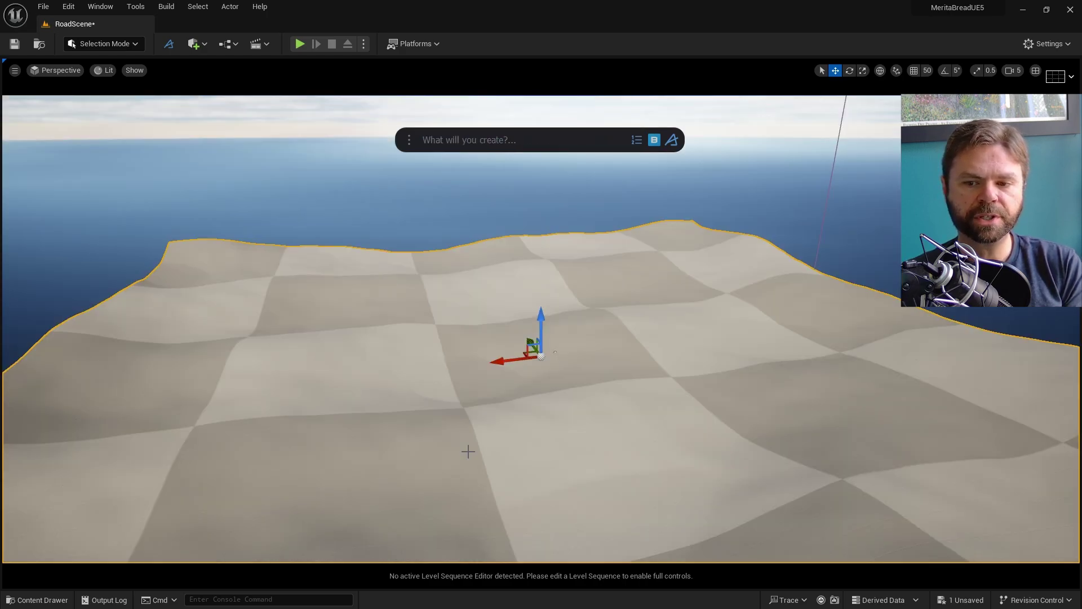
- Deselect the terrain, move the prompt bar out of the way, and open the Curve Tool with its settings fully shown
{"action": "scroll", "coordinate": [468, 452], "scroll_direction": "down", "scroll_amount": 5}
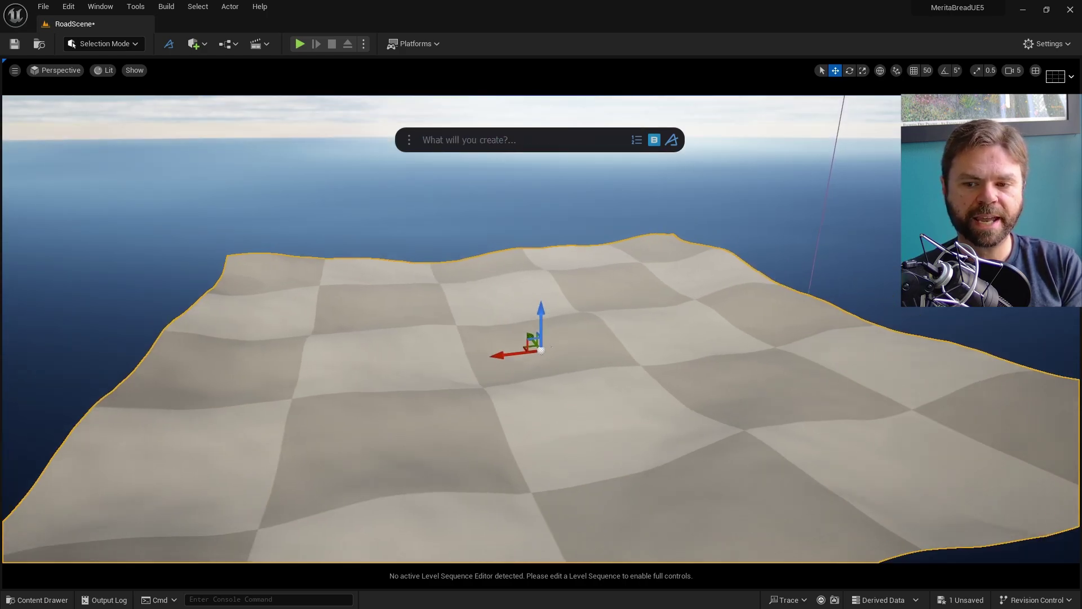
{"action": "left_click_drag", "start_coordinate": [468, 451], "coordinate": [432, 510], "text": "alt"}
{"action": "left_click_drag", "start_coordinate": [678, 138], "coordinate": [672, 80]}
{"action": "key", "text": "Escape"}
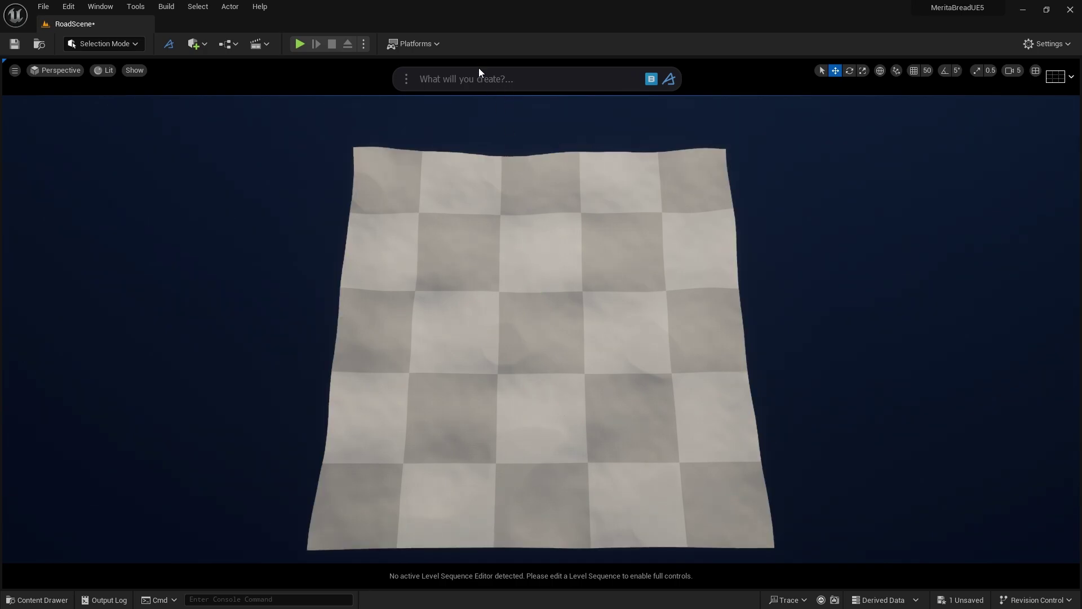
{"action": "left_click", "coordinate": [478, 79]}
{"action": "type", "text": "curve"}
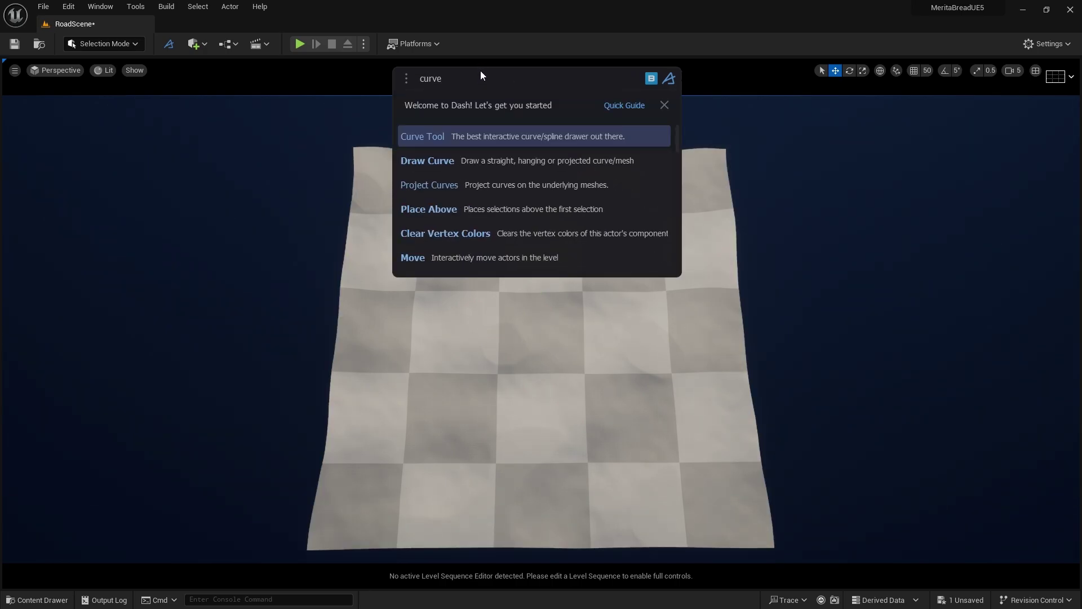
{"action": "left_click", "coordinate": [480, 144]}
{"action": "left_click_drag", "start_coordinate": [489, 142], "coordinate": [77, 148]}
{"action": "left_click_drag", "start_coordinate": [180, 338], "coordinate": [189, 529]}
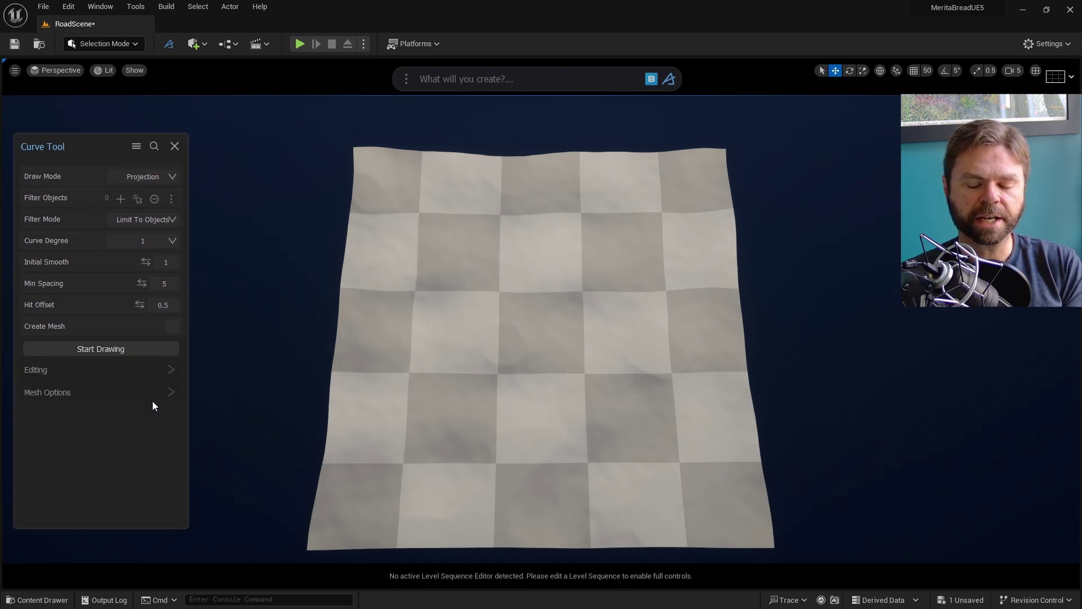
- Draw a winding S-shaped curve projected onto the terrain, running diagonally from the far corner to the opposite near corner
{"action": "left_click", "coordinate": [120, 348]}
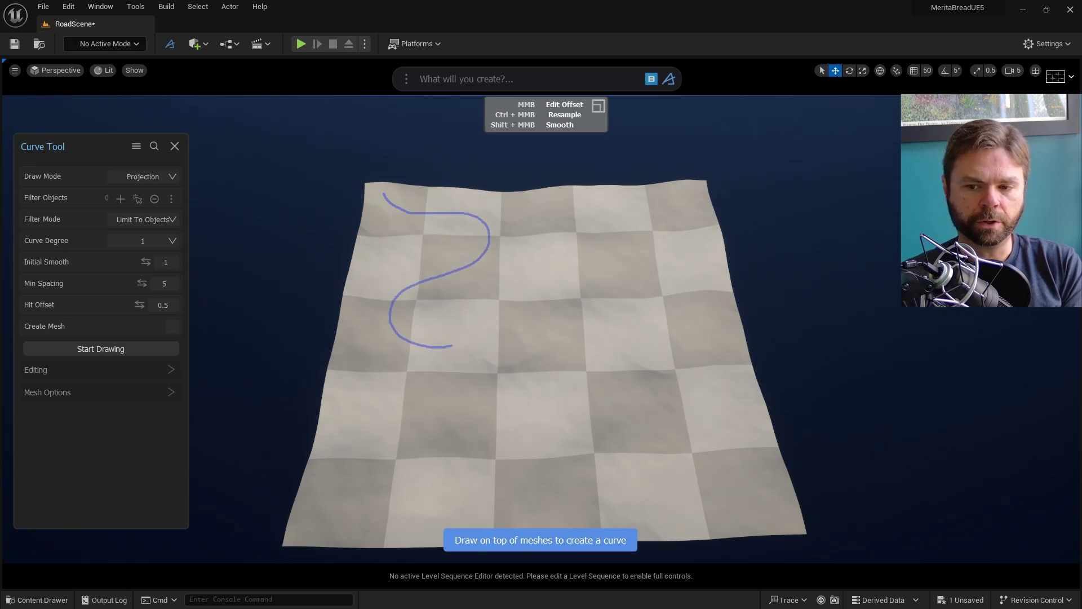
{"action": "left_click_drag", "start_coordinate": [452, 346], "coordinate": [537, 304]}
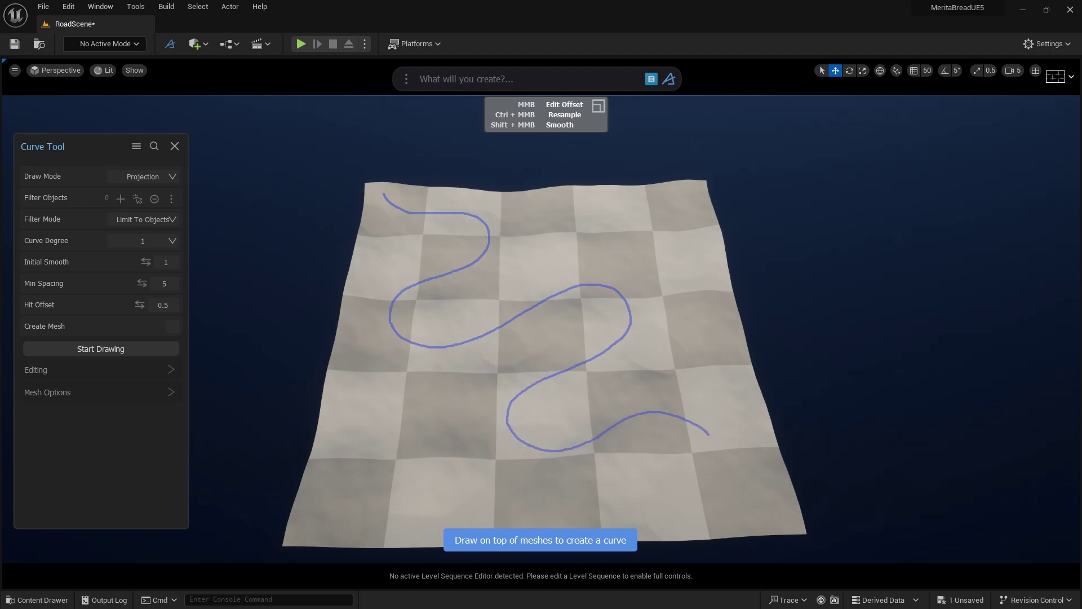
{"action": "left_click_drag", "start_coordinate": [745, 498], "coordinate": [789, 523]}
{"action": "left_click_drag", "start_coordinate": [551, 362], "coordinate": [507, 307], "text": "alt"}
{"action": "mouse_move", "coordinate": [551, 362]}
{"action": "right_mouse_down", "text": "alt"}
{"action": "mouse_move", "coordinate": [615, 363]}
{"action": "mouse_move", "coordinate": [523, 355]}
{"action": "mouse_move", "coordinate": [563, 358]}
{"action": "mouse_move", "coordinate": [538, 366]}
{"action": "right_mouse_up", "text": "alt"}
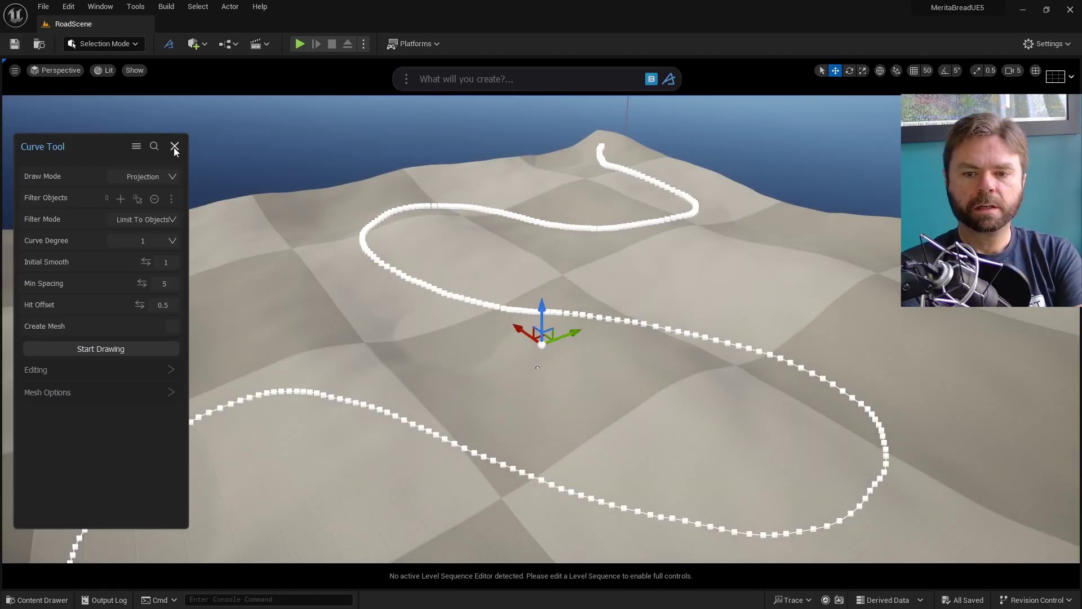
- Close the Curve Tool, open the Road Tool with all its settings shown, and assign the drawn curve as its input
{"action": "left_click", "coordinate": [174, 145]}
{"action": "type", "text": "road"}
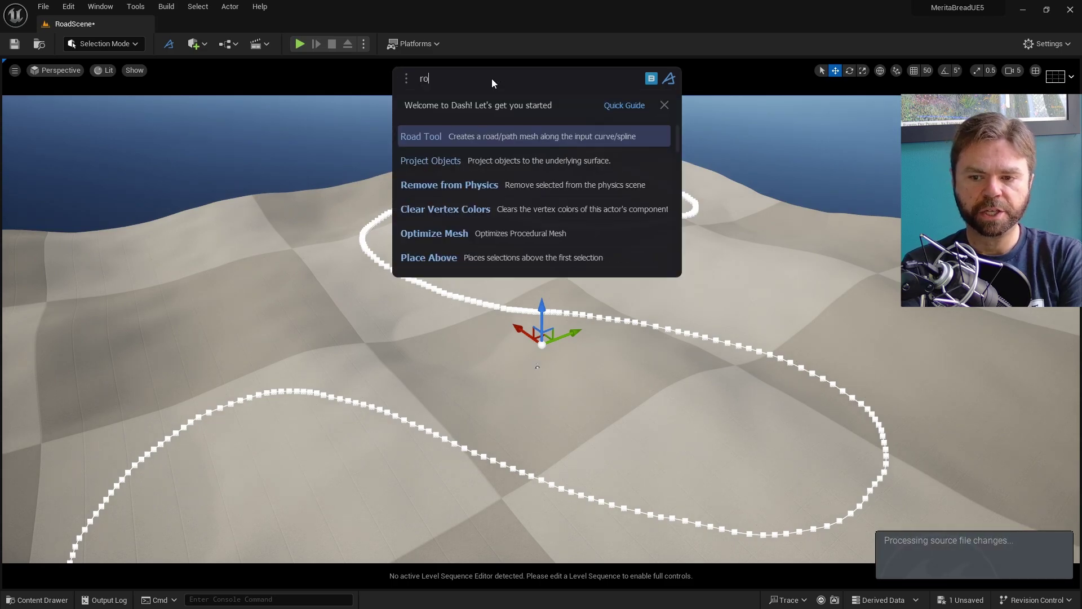
{"action": "key", "text": "Return"}
{"action": "left_click_drag", "start_coordinate": [551, 141], "coordinate": [167, 150]}
{"action": "left_click_drag", "start_coordinate": [243, 345], "coordinate": [242, 449]}
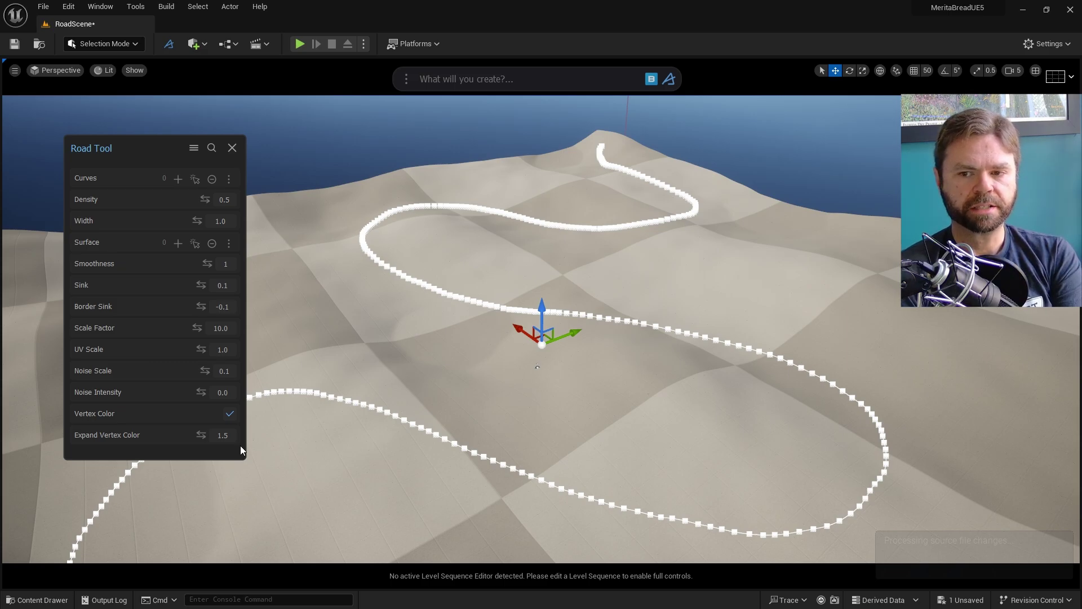
{"action": "left_click", "coordinate": [178, 180]}
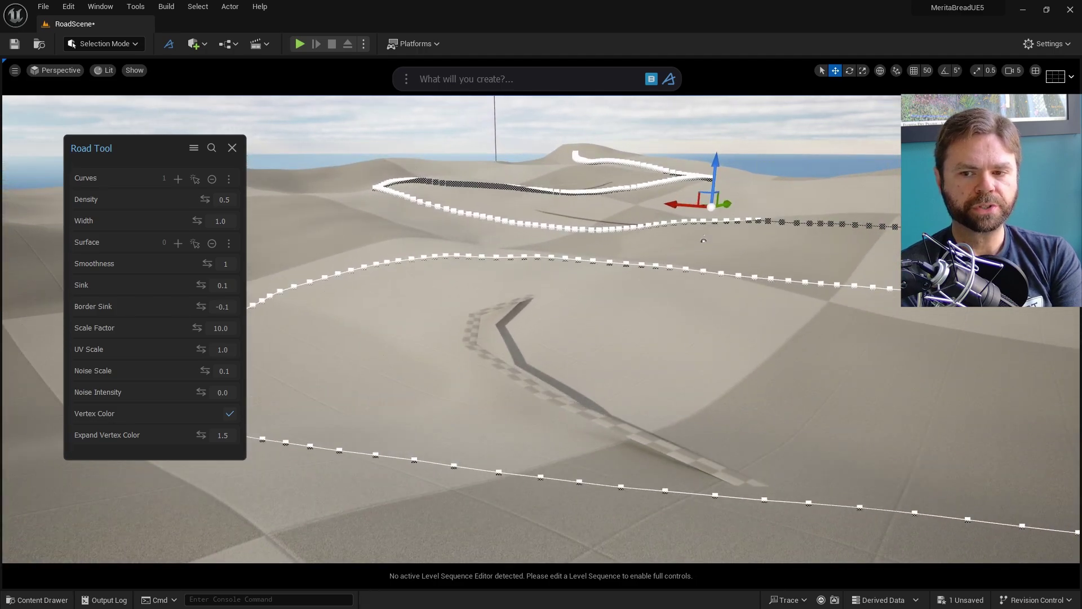
- Set the road's density to 0.9
{"action": "right_click_drag", "start_coordinate": [444, 339], "coordinate": [443, 338]}
{"action": "key", "text": "w"}
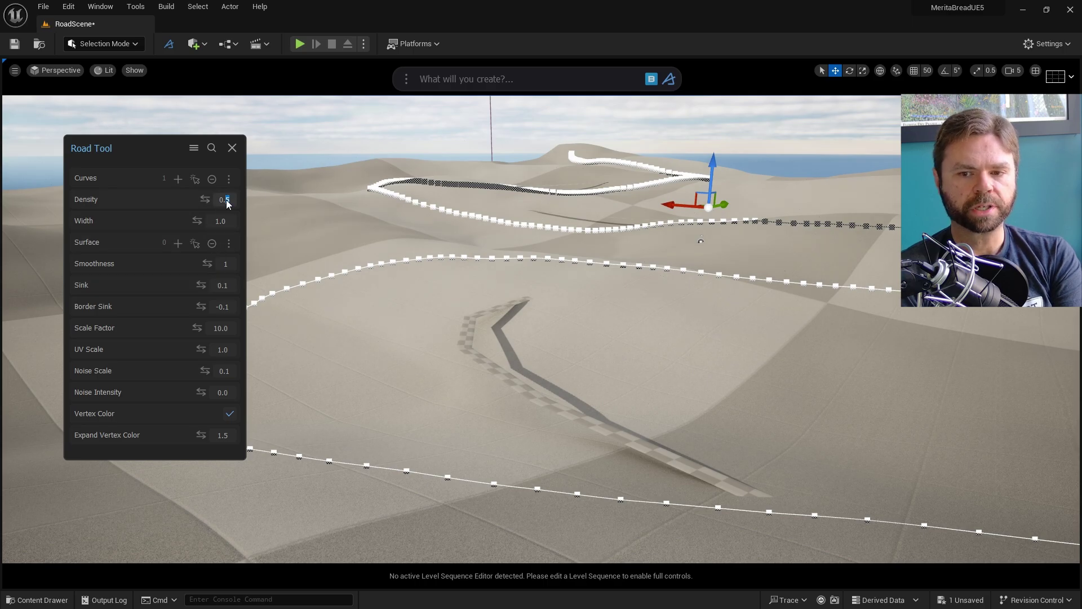
{"action": "key", "text": "Return"}
{"action": "key", "text": "a"}
{"action": "right_click_drag", "start_coordinate": [567, 327], "coordinate": [567, 327]}
{"action": "key", "text": "w"}
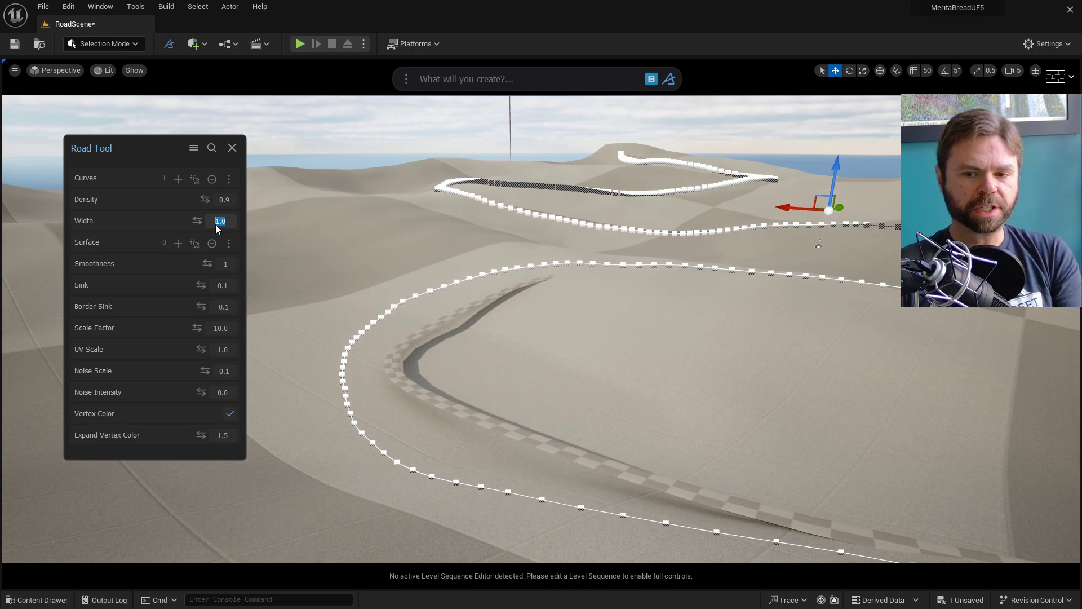
- Set the road's width to 10 and its smoothness to 10
{"action": "type", "text": "0"}
{"action": "key", "text": "Return"}
{"action": "right_click_drag", "start_coordinate": [323, 251], "coordinate": [270, 332]}
{"action": "right_click_drag", "start_coordinate": [538, 310], "coordinate": [532, 306]}
{"action": "left_click_drag", "start_coordinate": [209, 264], "coordinate": [240, 263]}
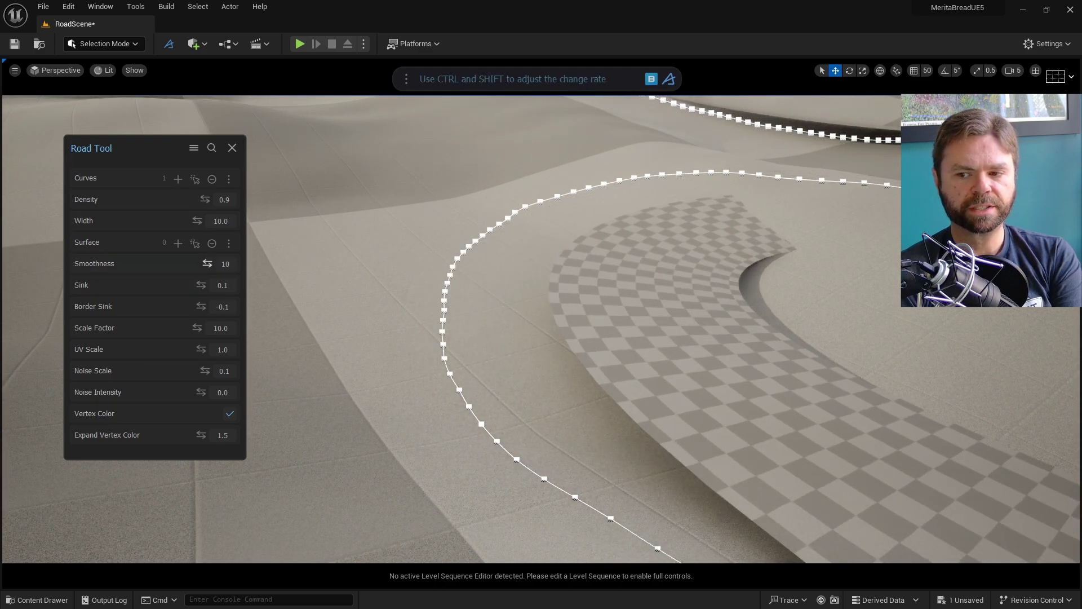
{"action": "right_click_drag", "start_coordinate": [522, 266], "coordinate": [569, 263]}
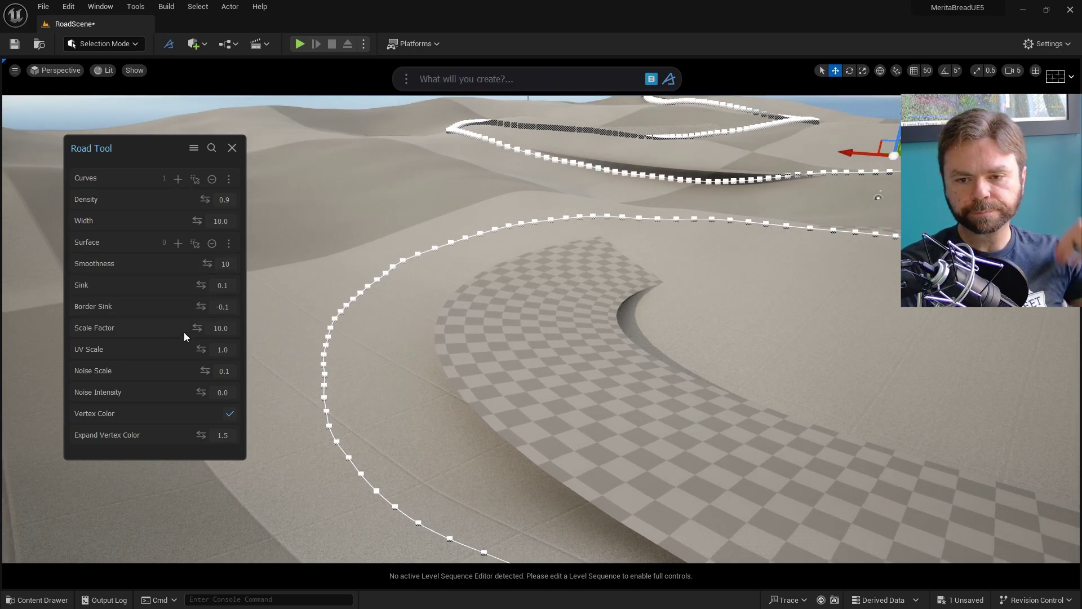
- Assign the terrain as the road's surface and set the road's sink to 2.99
{"action": "left_click", "coordinate": [374, 222]}
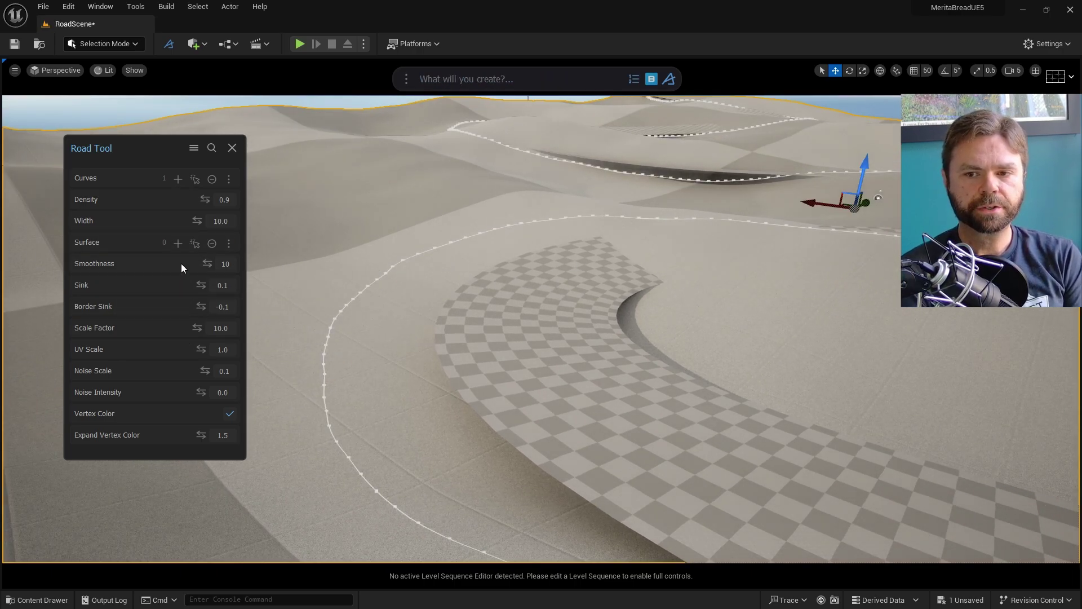
{"action": "left_click", "coordinate": [178, 243]}
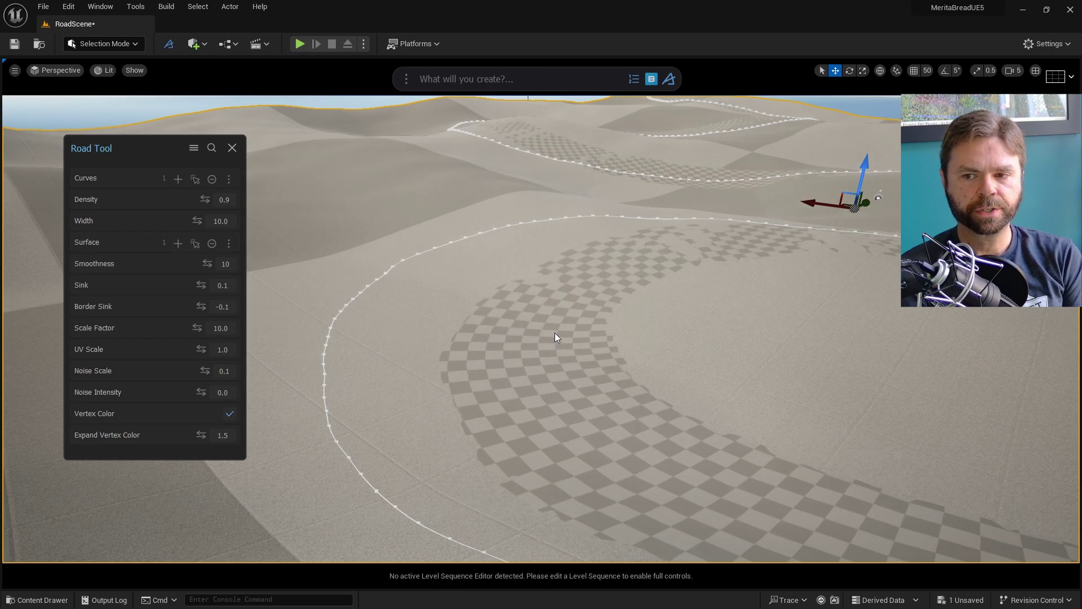
{"action": "right_click_drag", "start_coordinate": [541, 338], "coordinate": [620, 344]}
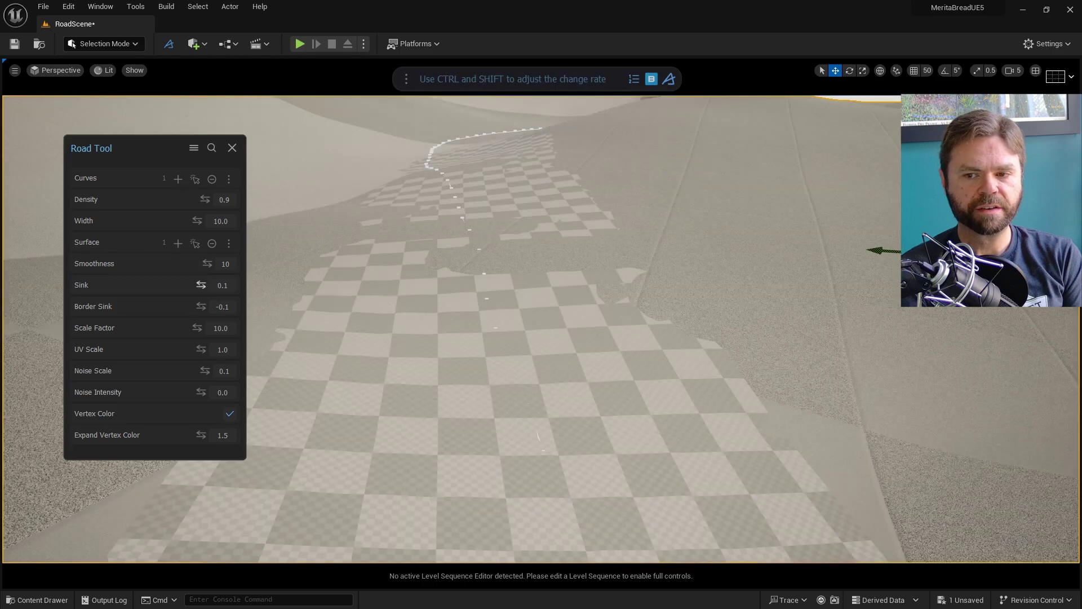
{"action": "left_click_drag", "start_coordinate": [201, 285], "coordinate": [248, 284]}
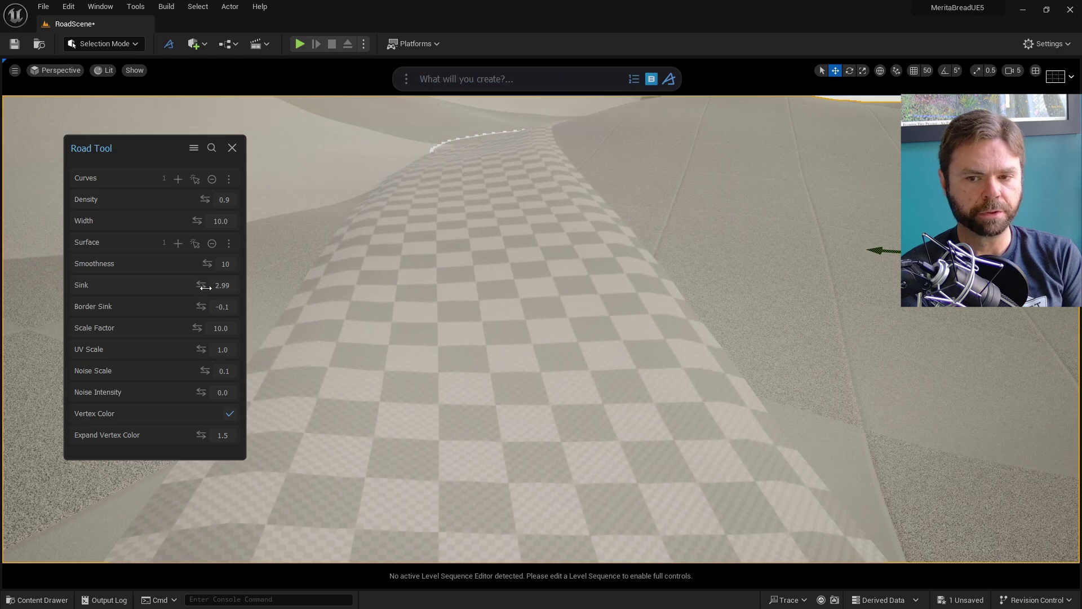
- Open the Content Library, place it beside the scene, and apply the green mossy ground material to the terrain
{"action": "right_click_drag", "start_coordinate": [448, 321], "coordinate": [637, 295]}
{"action": "key", "text": "d"}
{"action": "key", "text": "e"}
{"action": "right_click_drag", "start_coordinate": [555, 297], "coordinate": [549, 332]}
{"action": "left_click", "coordinate": [651, 80]}
{"action": "left_click_drag", "start_coordinate": [143, 159], "coordinate": [900, 128]}
{"action": "left_click_drag", "start_coordinate": [980, 386], "coordinate": [519, 279]}
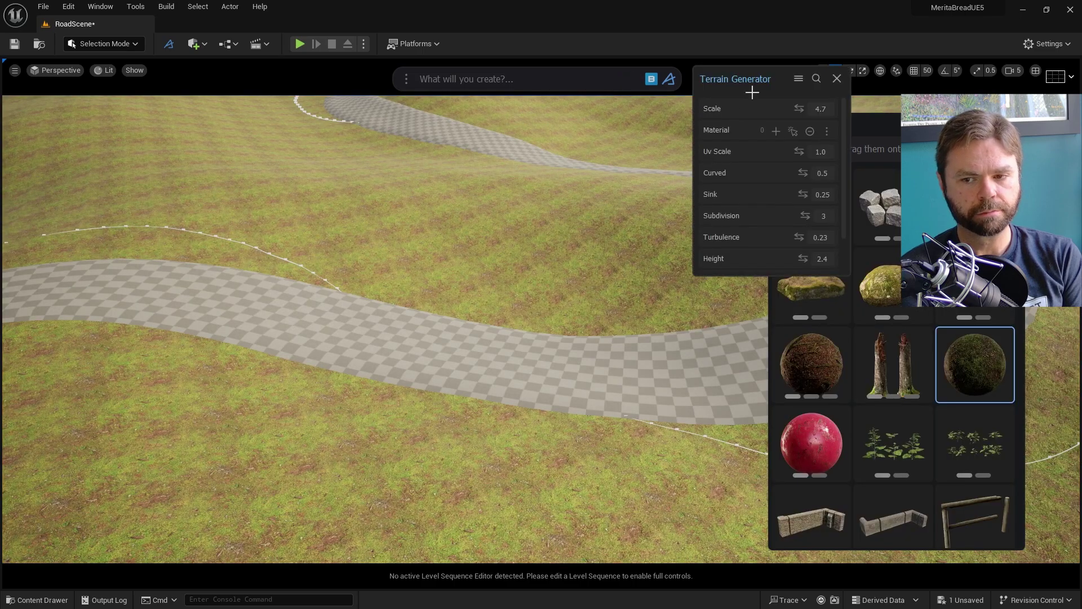
- Set the terrain's UV scale to 0.5, and apply a dark pavement material from the Content Library to the road
{"action": "left_click_drag", "start_coordinate": [752, 90], "coordinate": [160, 124]}
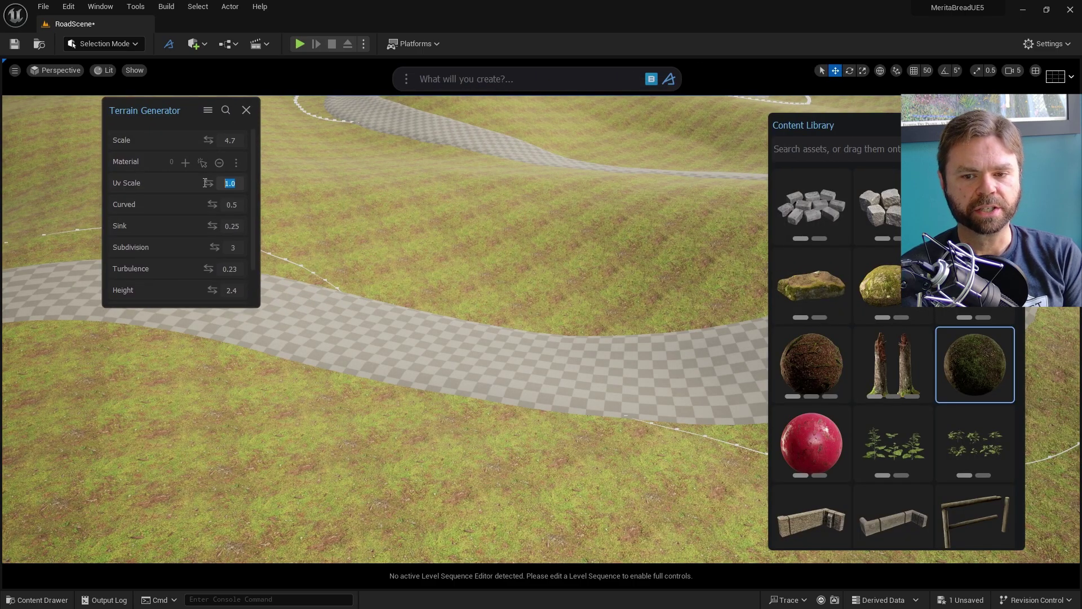
{"action": "type", "text": "0.5"}
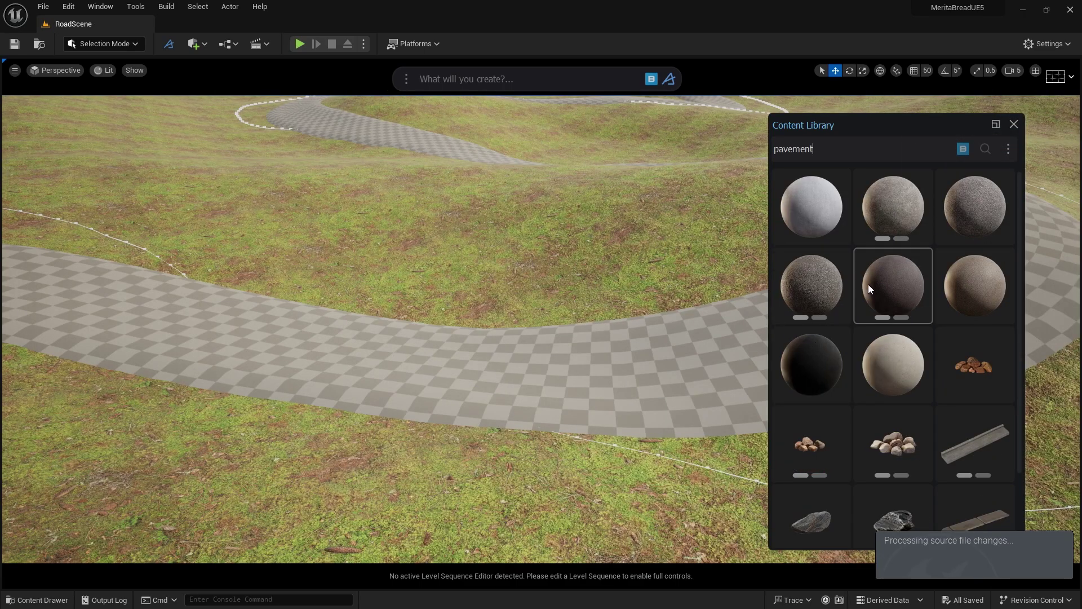
{"action": "left_click_drag", "start_coordinate": [868, 284], "coordinate": [617, 354]}
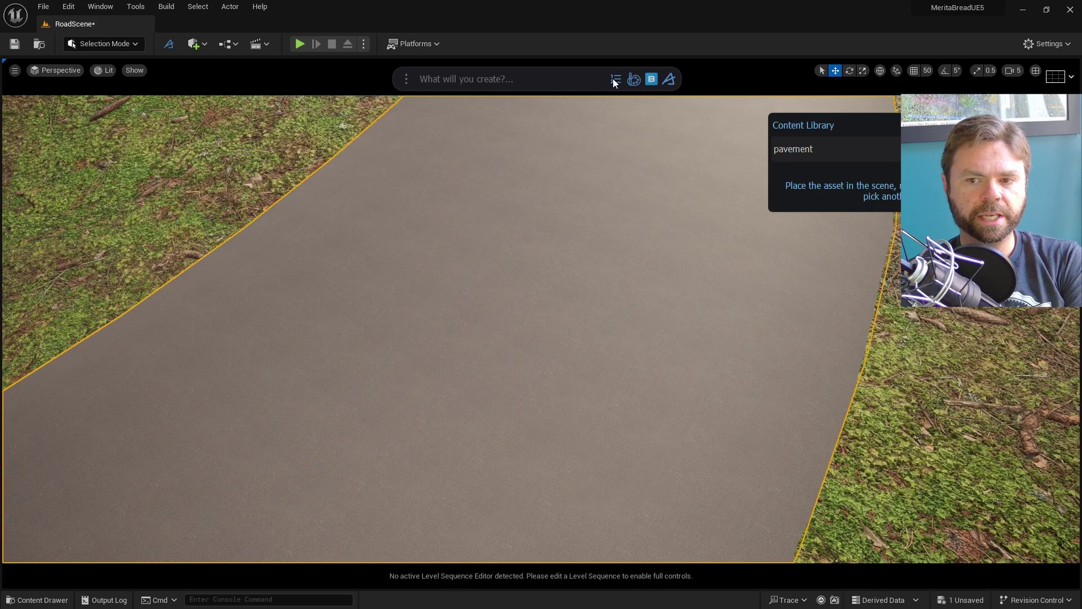
- Open the road's settings, place them beside the scene, and set the road's UV scale to 0.2
{"action": "left_click", "coordinate": [616, 79]}
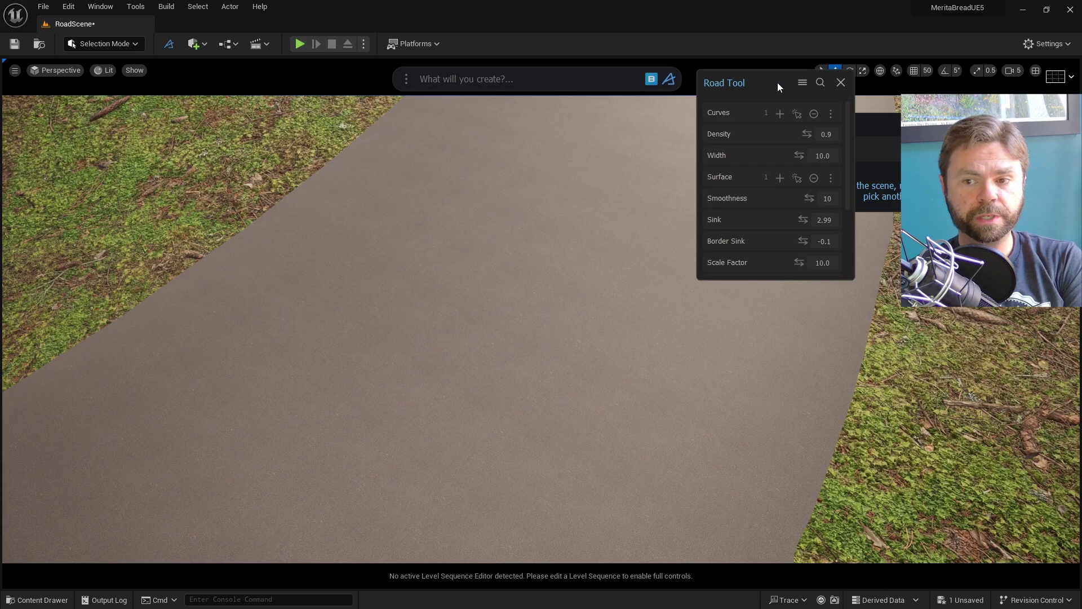
{"action": "left_click_drag", "start_coordinate": [778, 85], "coordinate": [136, 133]}
{"action": "scroll", "coordinate": [134, 234], "scroll_direction": "down", "scroll_amount": 2}
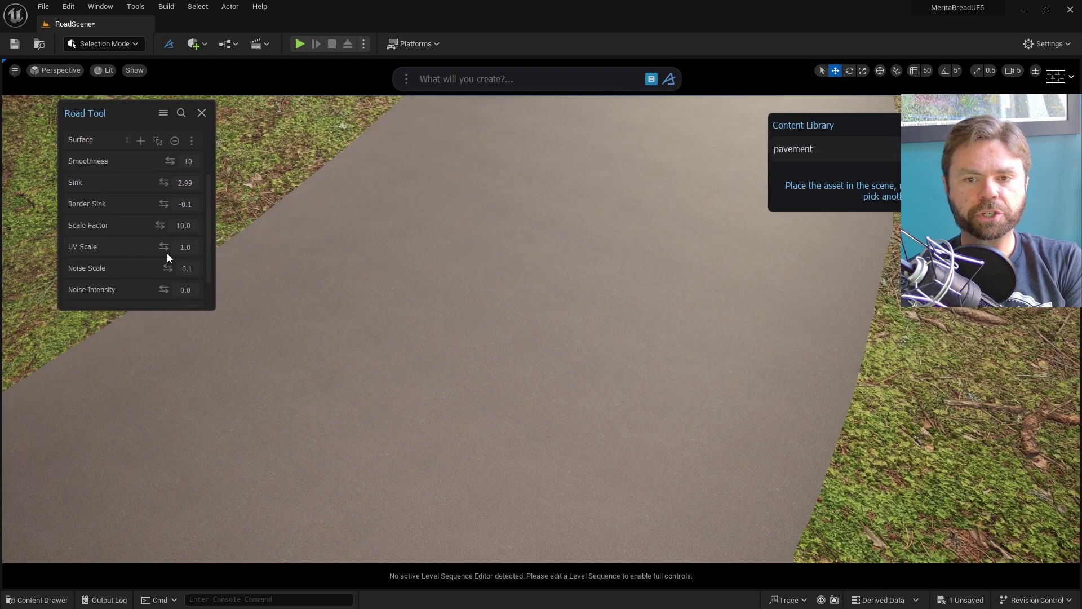
{"action": "left_click_drag", "start_coordinate": [164, 247], "coordinate": [147, 246]}
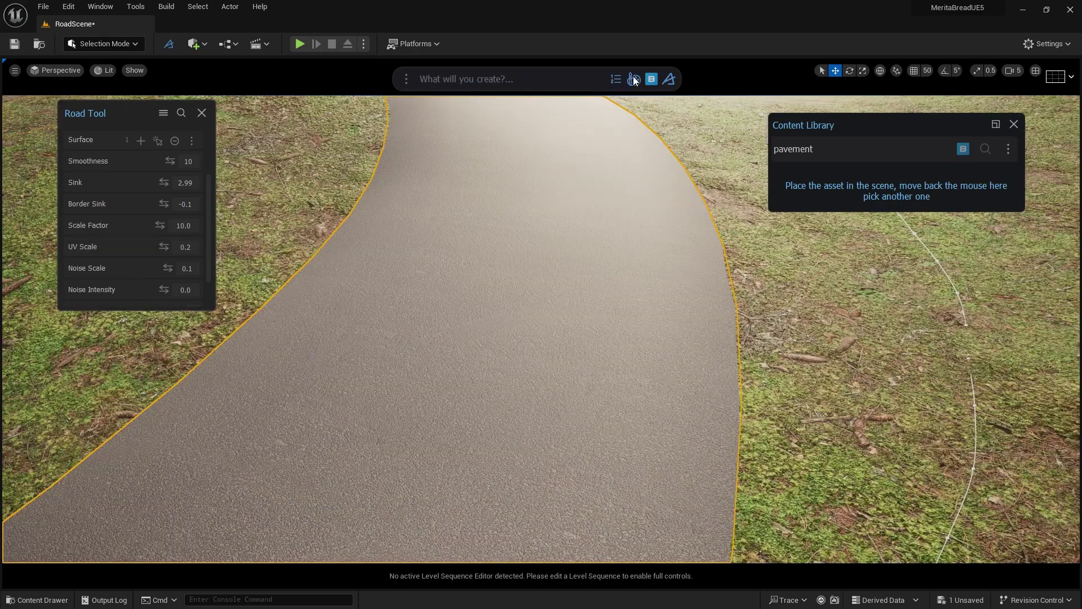
- Edit the road's pavement material, setting its contrast to 1.3 and its normal strength to 5.0
{"action": "left_click", "coordinate": [634, 79]}
{"action": "left_click_drag", "start_coordinate": [752, 84], "coordinate": [847, 271]}
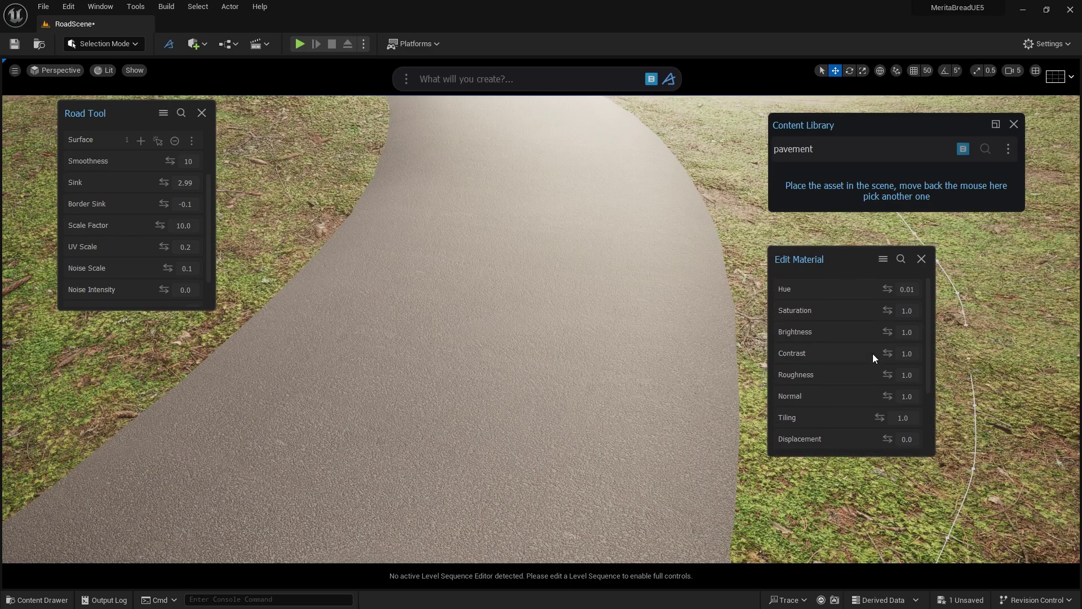
{"action": "left_click_drag", "start_coordinate": [882, 352], "coordinate": [901, 352]}
{"action": "left_click_drag", "start_coordinate": [887, 395], "coordinate": [902, 396]}
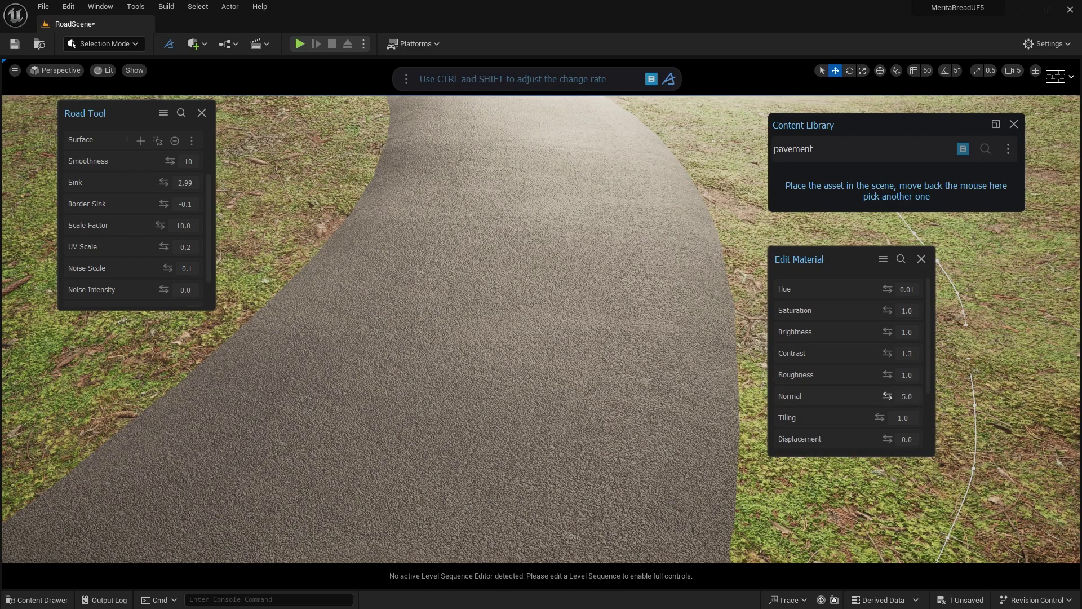
{"action": "right_click_drag", "start_coordinate": [541, 338], "coordinate": [490, 293]}
{"action": "left_click", "coordinate": [921, 259]}
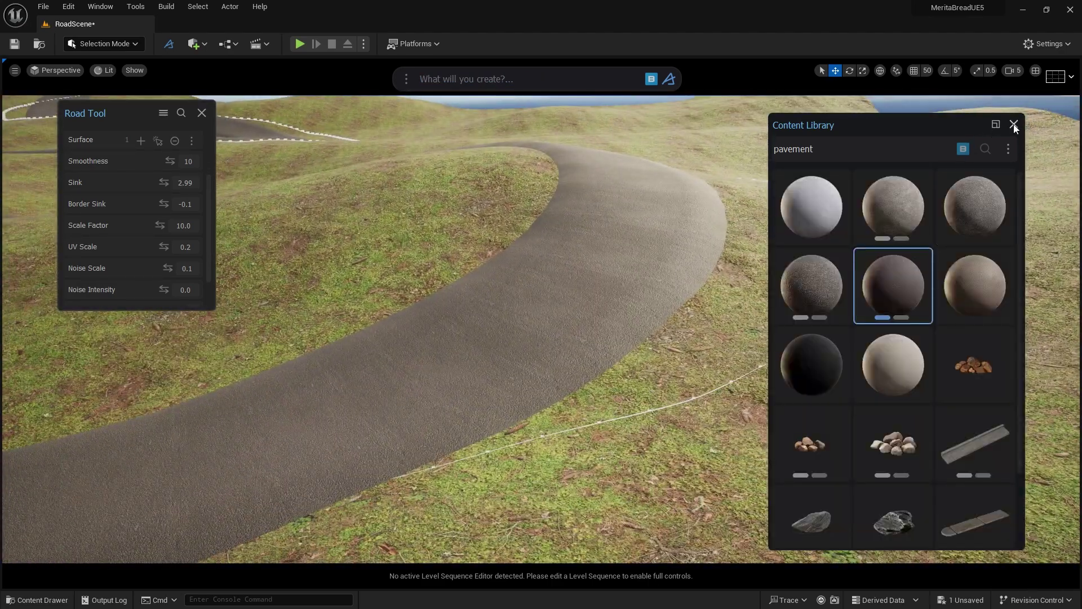
- Close the Content Library and arrange the Terrain Generator and Road Tool settings side by side over the scene
{"action": "left_click", "coordinate": [1014, 124]}
{"action": "left_click_drag", "start_coordinate": [127, 110], "coordinate": [96, 117]}
{"action": "right_click_drag", "start_coordinate": [438, 294], "coordinate": [437, 240]}
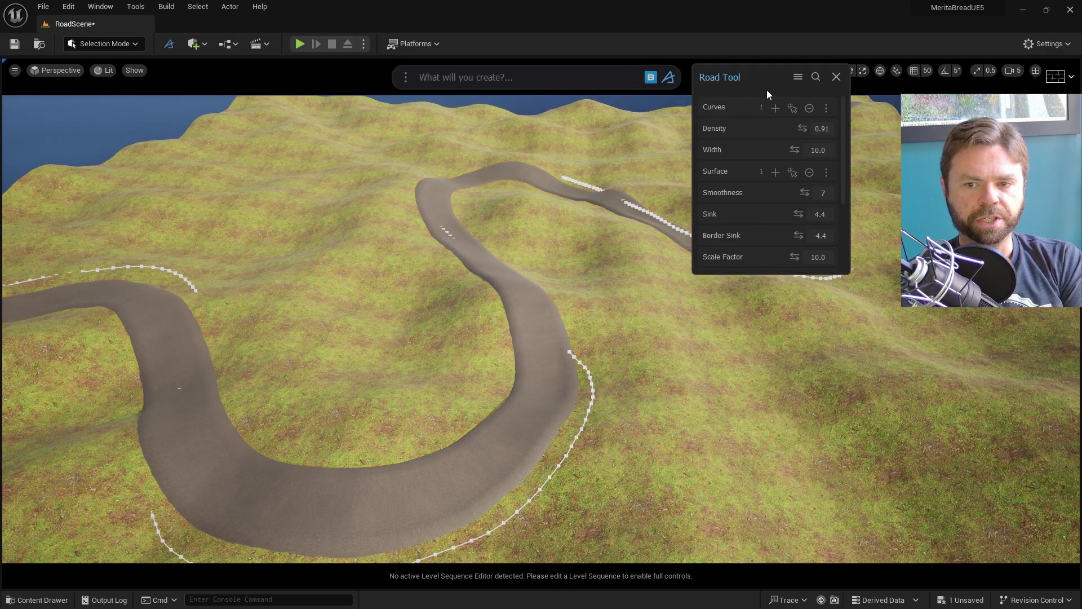
{"action": "left_click_drag", "start_coordinate": [767, 87], "coordinate": [735, 340]}
{"action": "left_click_drag", "start_coordinate": [948, 206], "coordinate": [877, 342]}
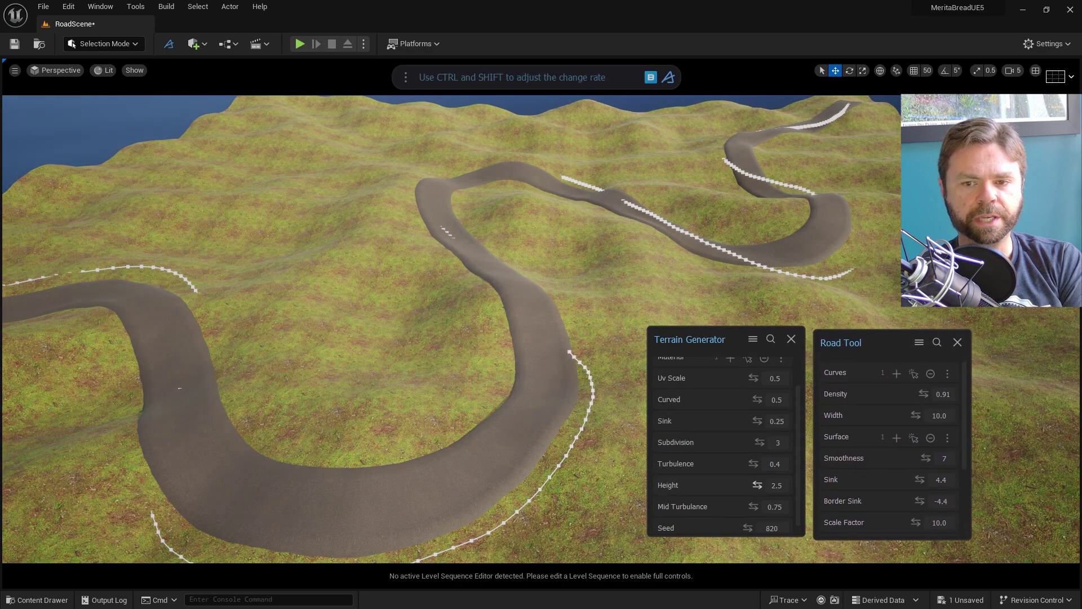
- Test how the road follows the terrain by setting the terrain height to 6, 12 and 4
{"action": "mouse_move", "coordinate": [757, 485]}
{"action": "left_mouse_down"}
{"action": "mouse_move", "coordinate": [789, 485]}
{"action": "mouse_move", "coordinate": [743, 485]}
{"action": "mouse_move", "coordinate": [777, 486]}
{"action": "left_mouse_up"}
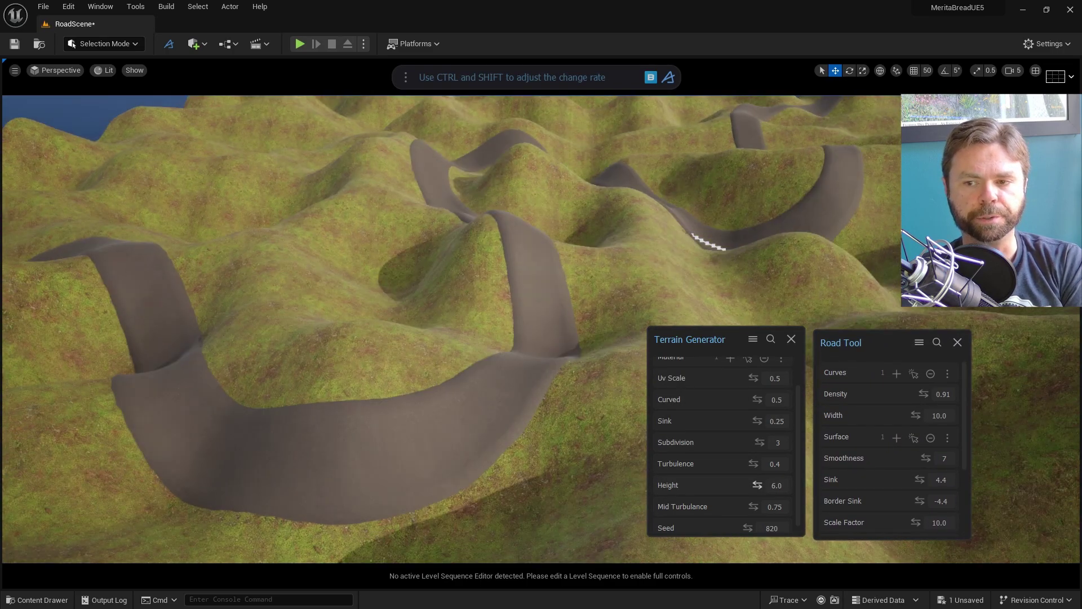
{"action": "left_click", "coordinate": [772, 486]}
{"action": "type", "text": "12"}
{"action": "key", "text": "Return"}
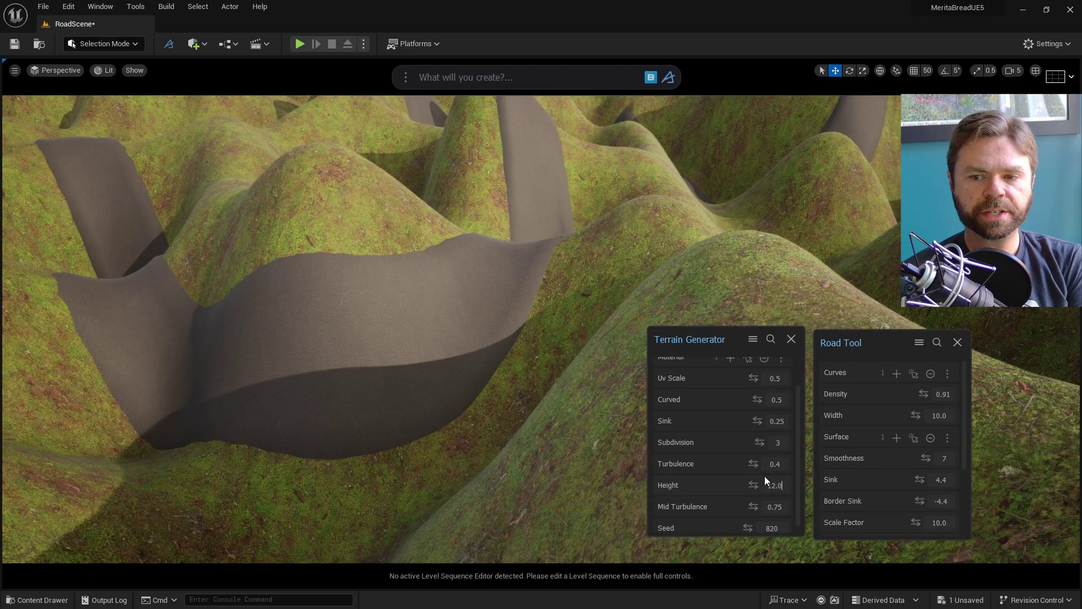
{"action": "type", "text": "4"}
{"action": "left_click_drag", "start_coordinate": [786, 485], "coordinate": [725, 463]}
{"action": "key", "text": "Return"}
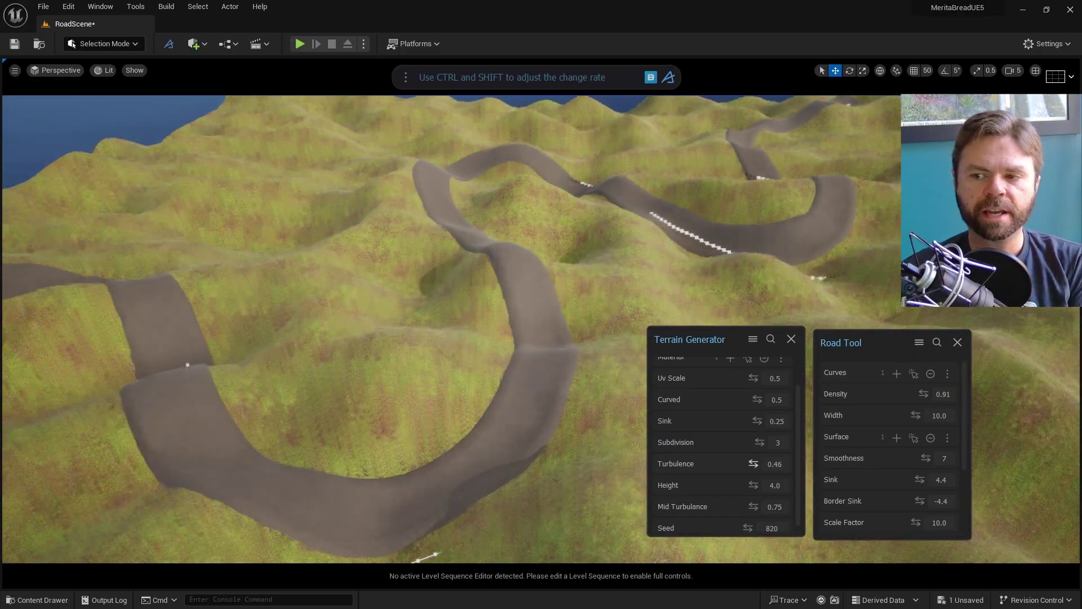
- Set the terrain's turbulence to 0.4, its mid turbulence to 1.39 and its Curved value to -0.7
{"action": "left_click_drag", "start_coordinate": [753, 464], "coordinate": [789, 506]}
{"action": "mouse_move", "coordinate": [757, 399]}
{"action": "left_mouse_down"}
{"action": "mouse_move", "coordinate": [767, 399]}
{"action": "mouse_move", "coordinate": [678, 399]}
{"action": "mouse_move", "coordinate": [768, 399]}
{"action": "left_mouse_up"}
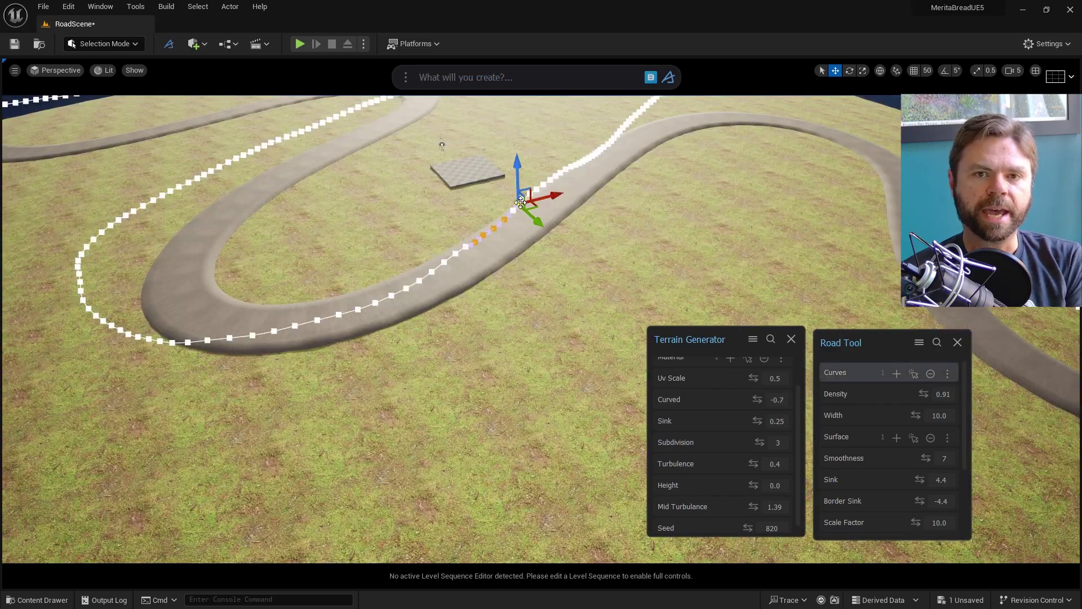